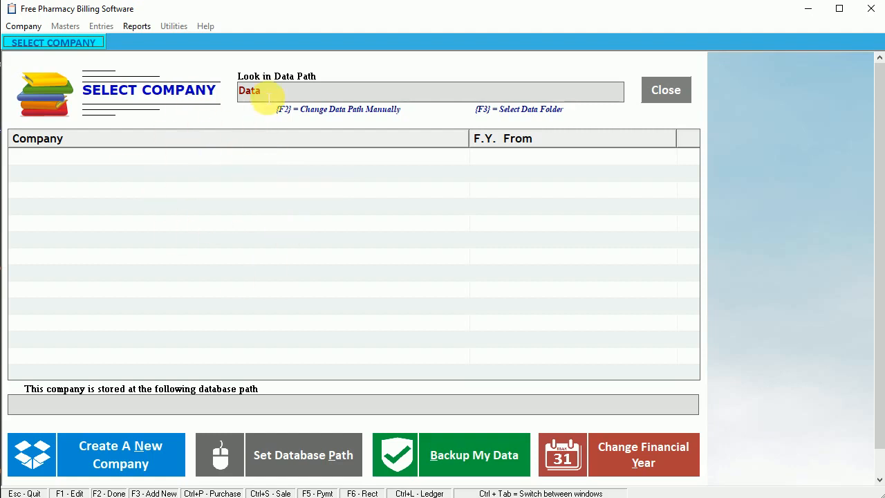
Check the data path in the billing program, close it and open the Data folder inside the Free Pharmacy Billing Software folder
{"action": "left_click_drag", "start_coordinate": [267, 90], "coordinate": [220, 94]}
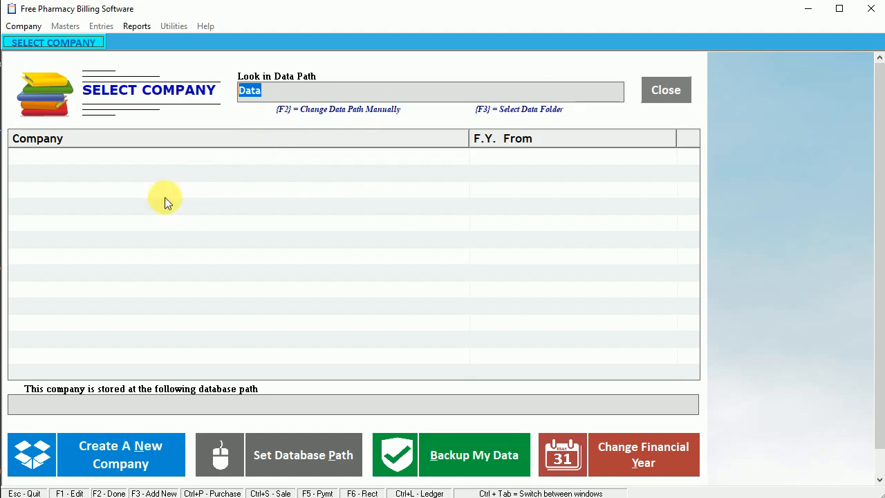
{"action": "left_click", "coordinate": [665, 90]}
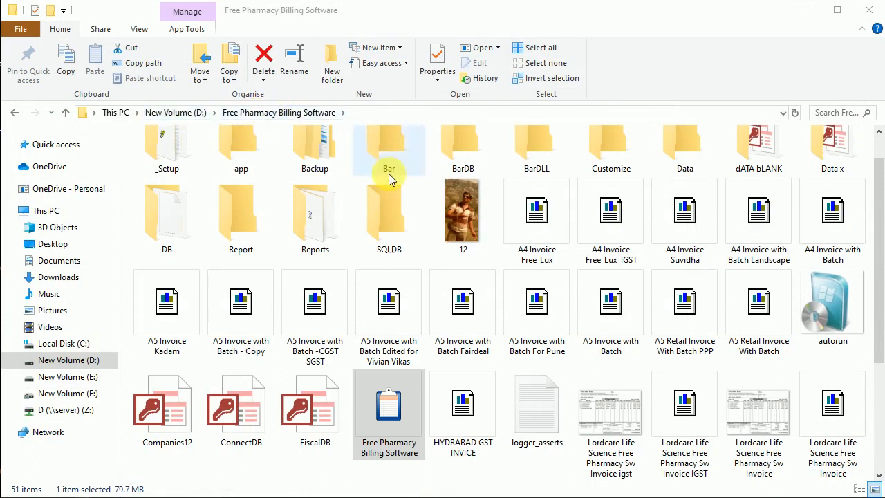
{"action": "scroll", "coordinate": [664, 283], "scroll_direction": "up", "scroll_amount": 1}
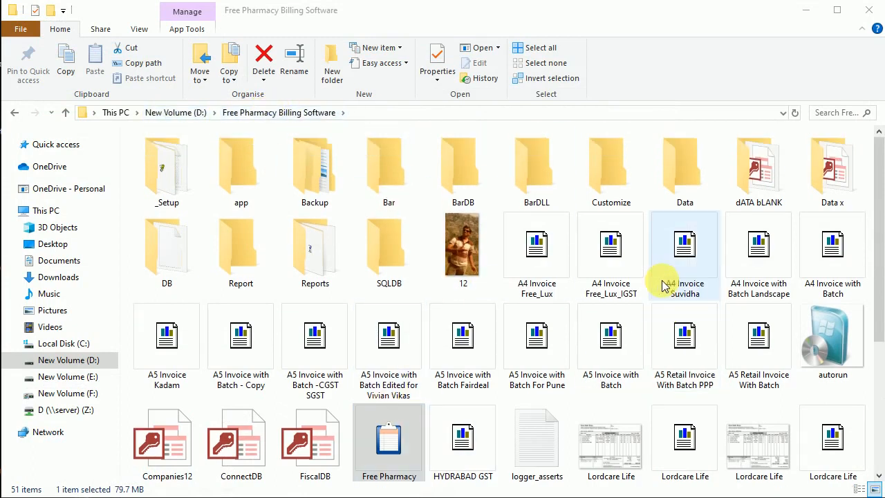
{"action": "double_click", "coordinate": [678, 172]}
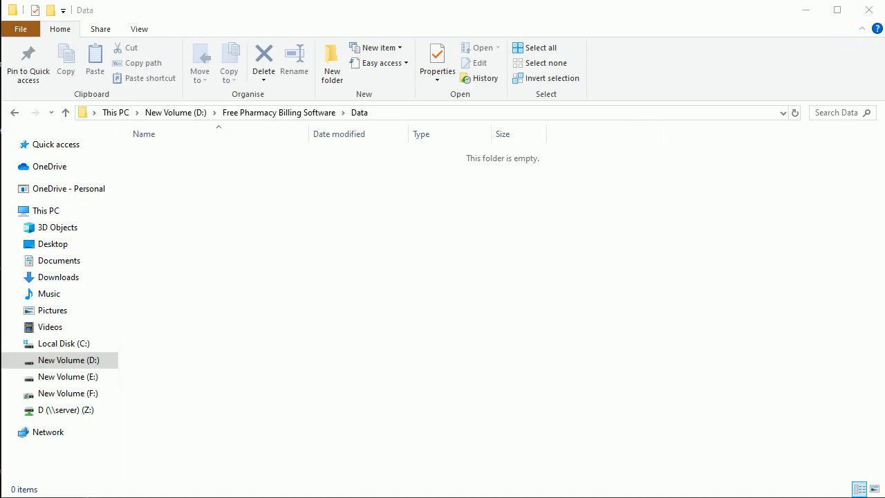
Paste the copied Accountant12 database into the Data folder and widen the Type column
{"action": "right_click", "coordinate": [223, 168]}
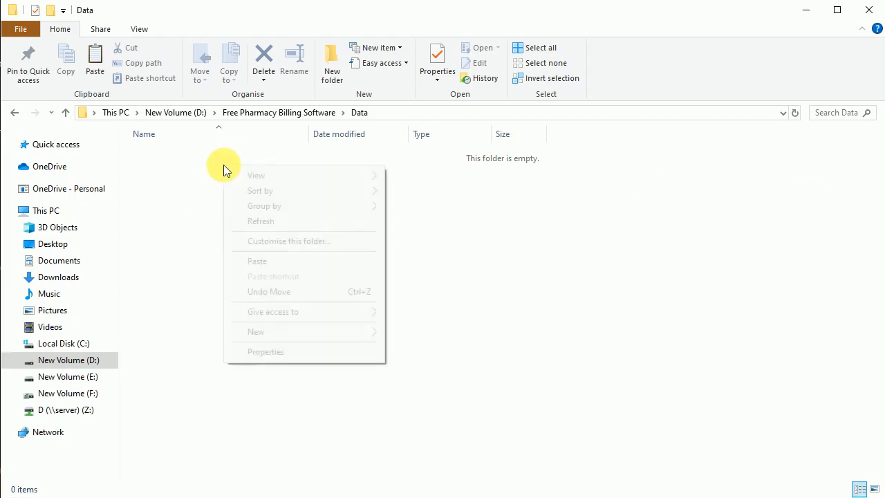
{"action": "left_click", "coordinate": [263, 260]}
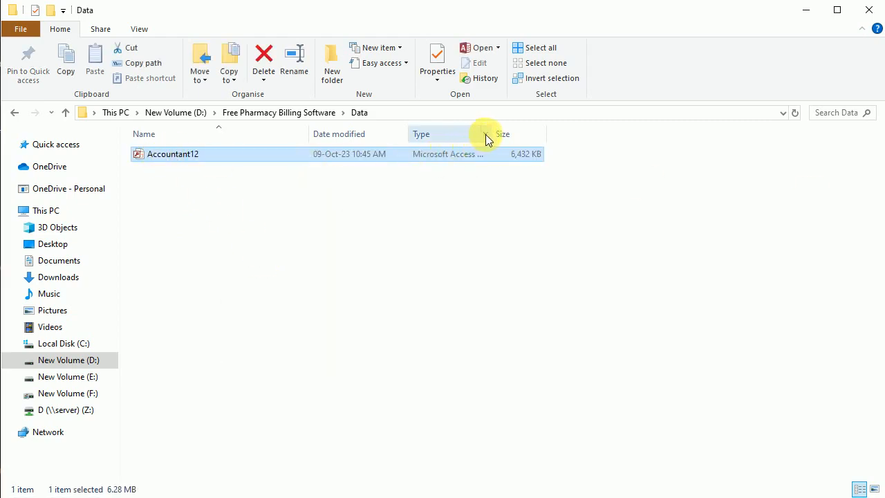
{"action": "left_click_drag", "start_coordinate": [497, 141], "coordinate": [541, 144]}
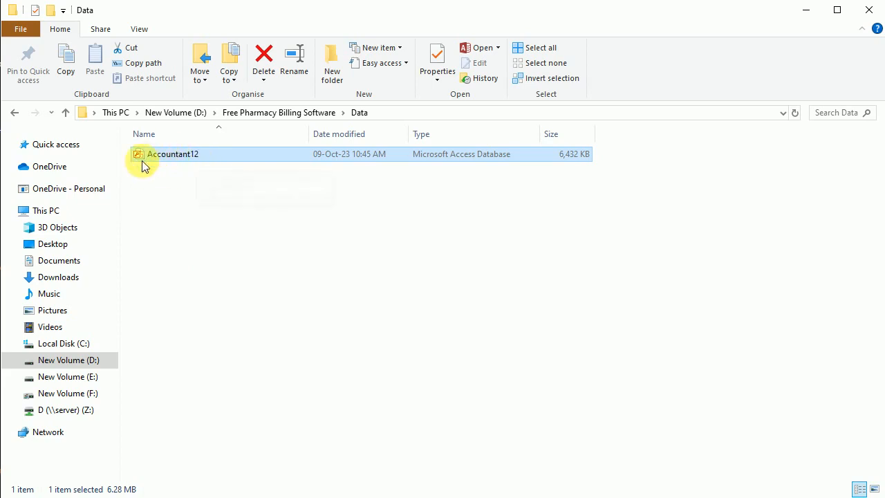
Return to the Free Pharmacy Billing Software folder and launch the billing program to view its company list
{"action": "left_click", "coordinate": [236, 114]}
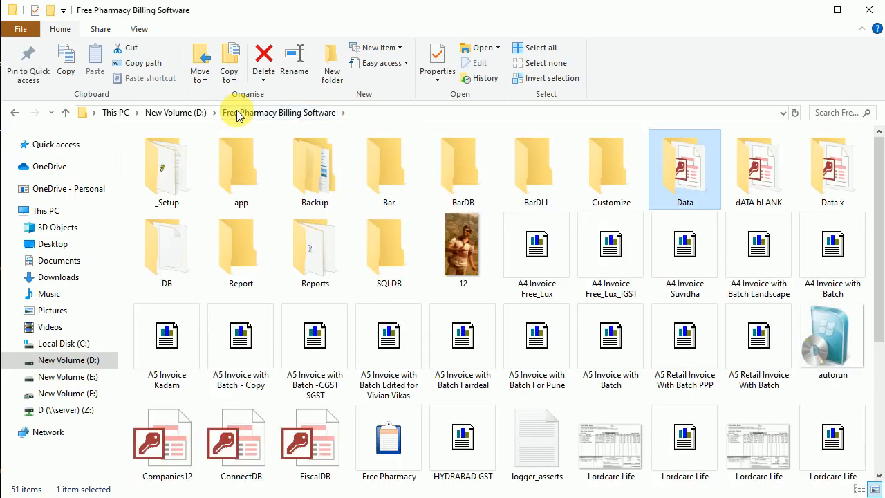
{"action": "left_click", "coordinate": [408, 469]}
{"action": "scroll", "coordinate": [405, 459], "scroll_direction": "down", "scroll_amount": 3}
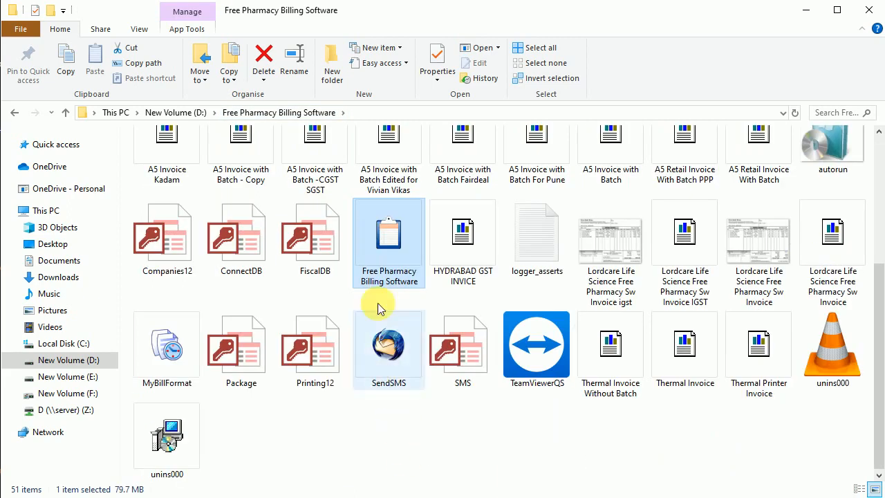
{"action": "double_click", "coordinate": [382, 252]}
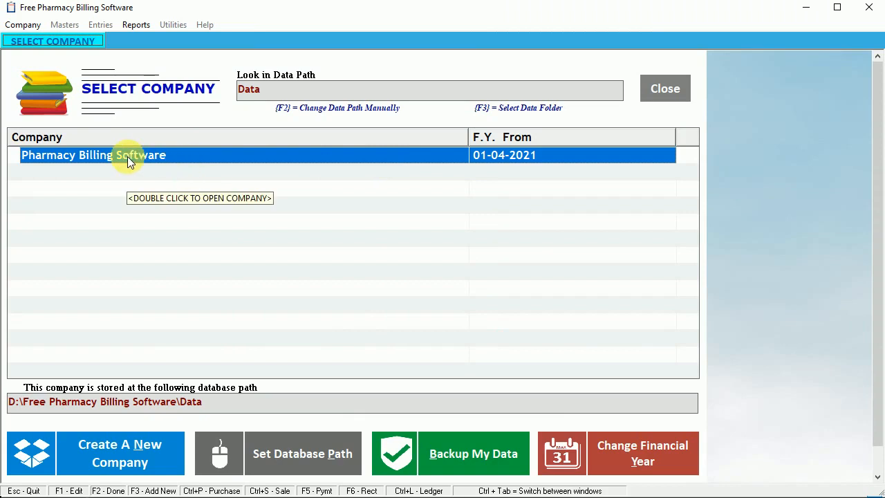
Close the billing program and delete the Accountant12 database from the Data folder
{"action": "left_click", "coordinate": [667, 91]}
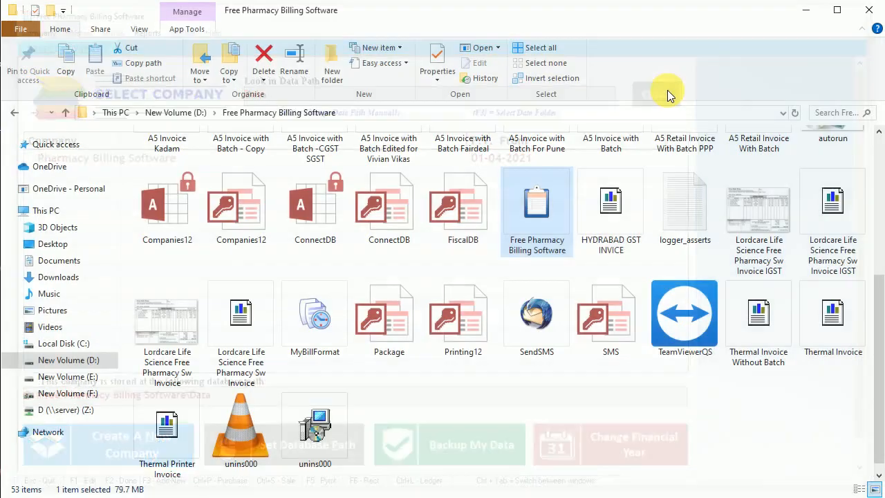
{"action": "scroll", "coordinate": [567, 251], "scroll_direction": "up", "scroll_amount": 4}
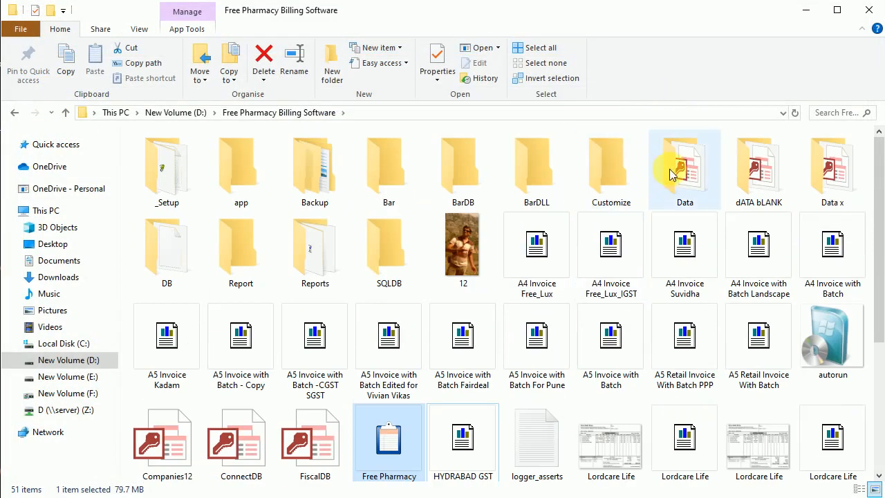
{"action": "double_click", "coordinate": [656, 165]}
{"action": "left_click", "coordinate": [169, 155]}
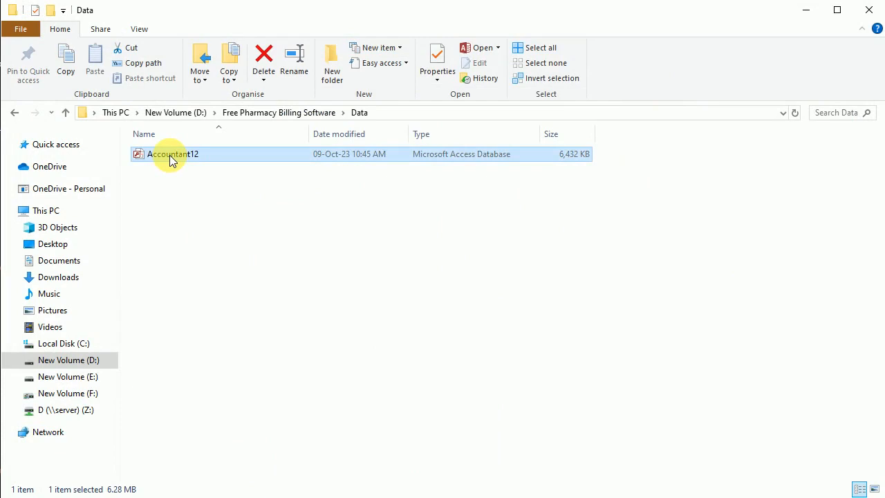
{"action": "key", "text": "Delete"}
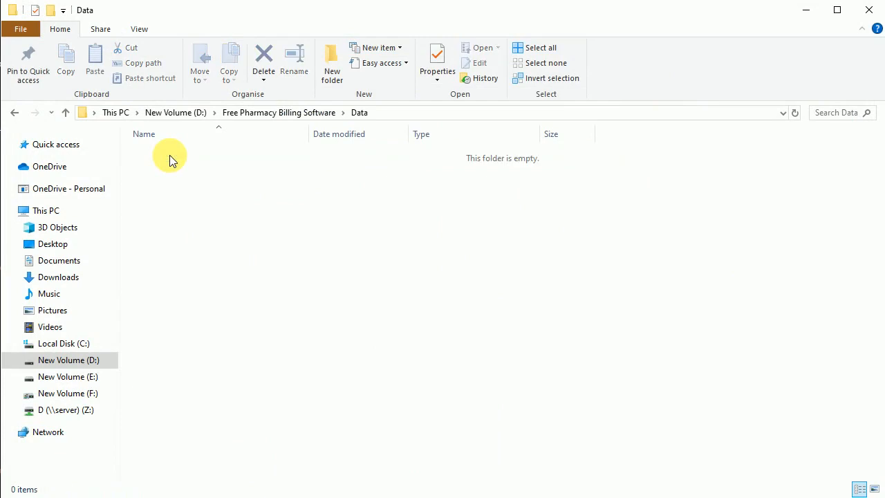
Relaunch the billing program from its folder, examine the company list without the database, and close the program
{"action": "left_click", "coordinate": [242, 114]}
{"action": "scroll", "coordinate": [273, 251], "scroll_direction": "down", "scroll_amount": 5}
{"action": "double_click", "coordinate": [389, 249]}
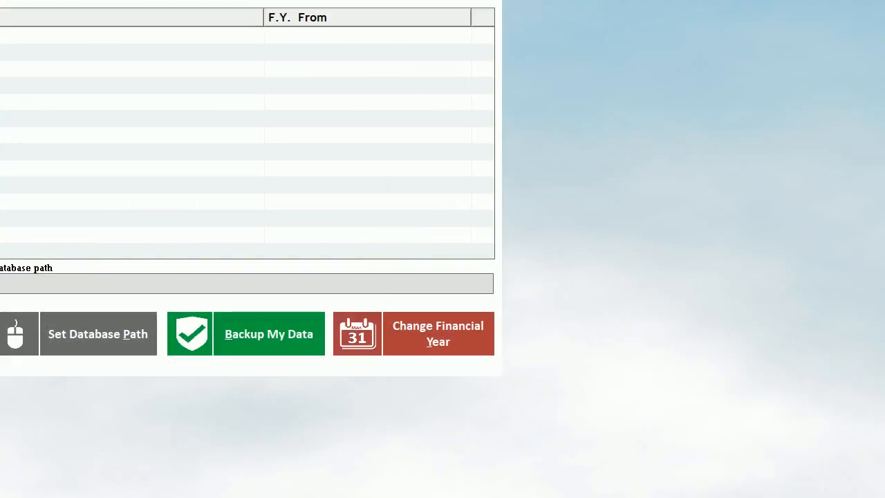
{"action": "left_click_drag", "start_coordinate": [443, 0], "coordinate": [673, 52]}
{"action": "left_click_drag", "start_coordinate": [578, 391], "coordinate": [573, 494]}
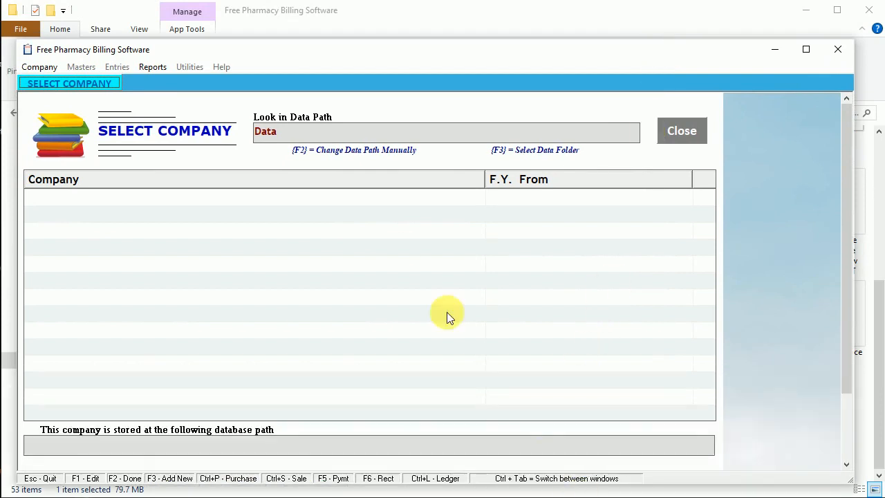
{"action": "left_click_drag", "start_coordinate": [843, 152], "coordinate": [852, 273]}
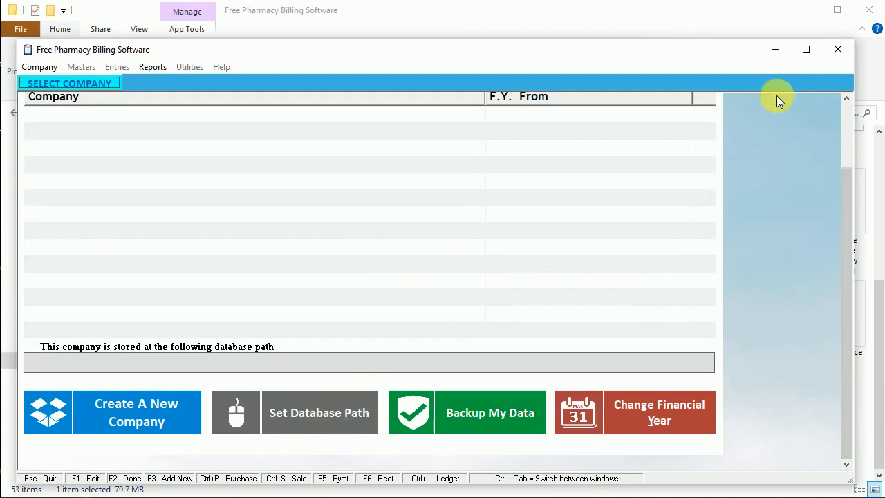
{"action": "left_click", "coordinate": [834, 54]}
Open the Pharmacy Billing Software_Data folder inside the Backup folder
{"action": "scroll", "coordinate": [424, 267], "scroll_direction": "up", "scroll_amount": 4}
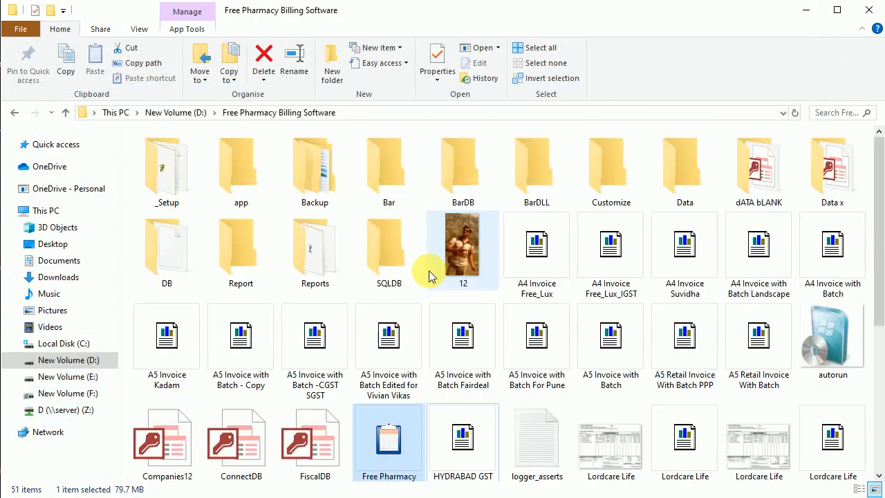
{"action": "left_click", "coordinate": [304, 176]}
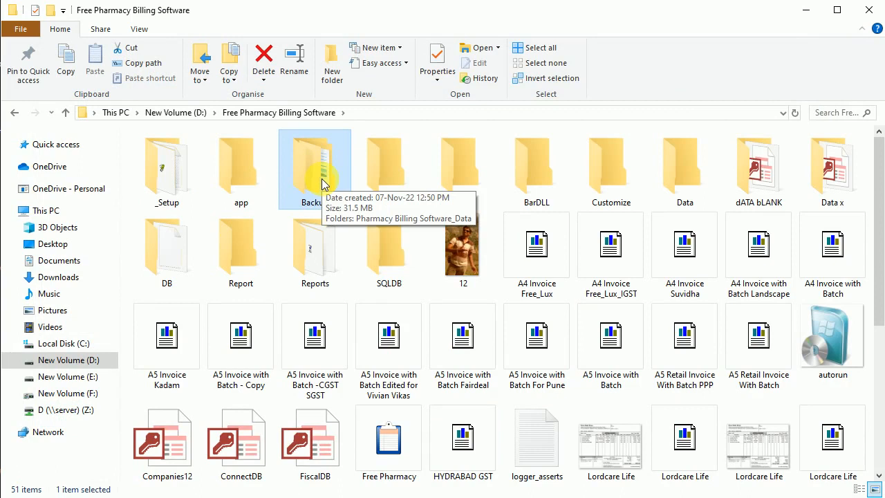
{"action": "double_click", "coordinate": [321, 178]}
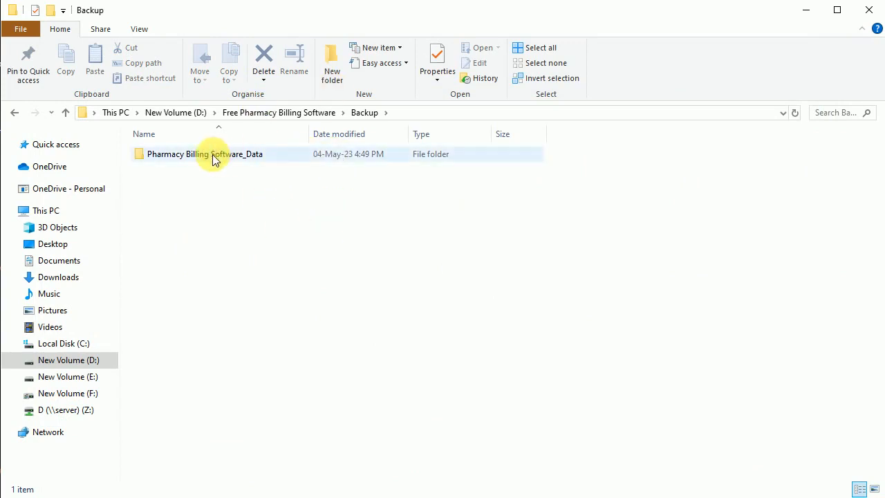
{"action": "left_click", "coordinate": [181, 157]}
{"action": "left_click", "coordinate": [155, 156]}
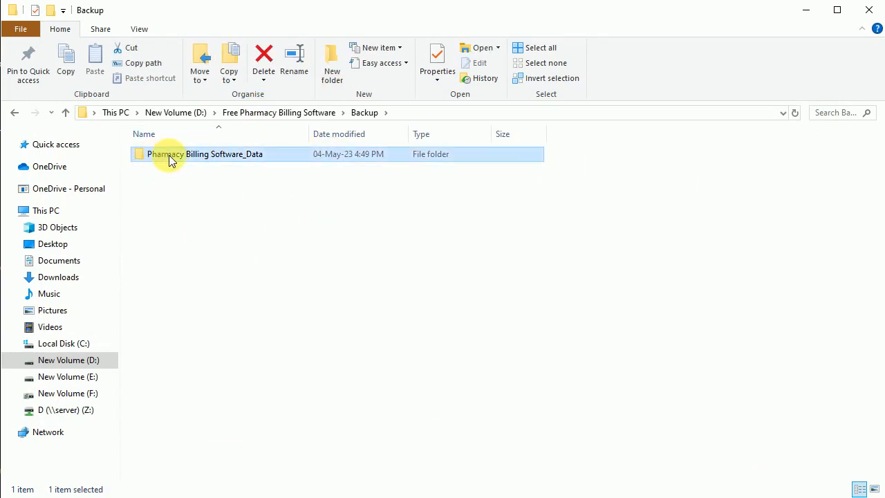
{"action": "double_click", "coordinate": [171, 156]}
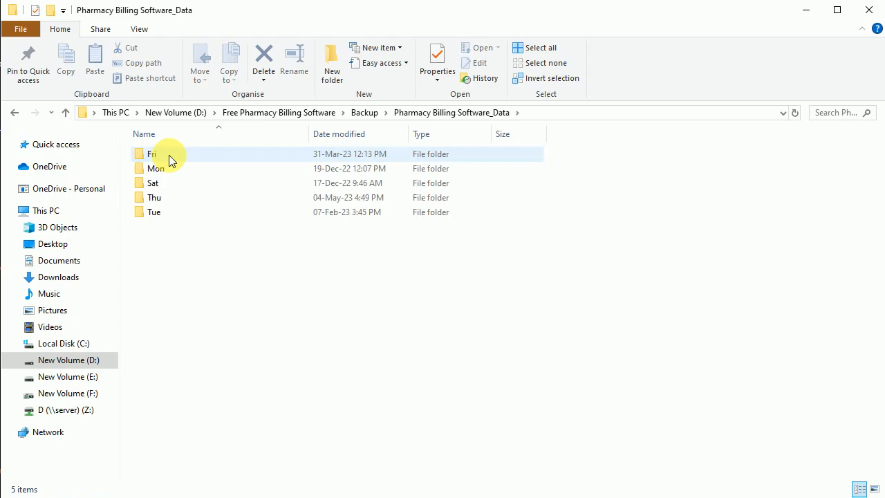
Sort the weekday backup folders by date modified, newest first, and open the most recent one, Thu
{"action": "left_click", "coordinate": [348, 138]}
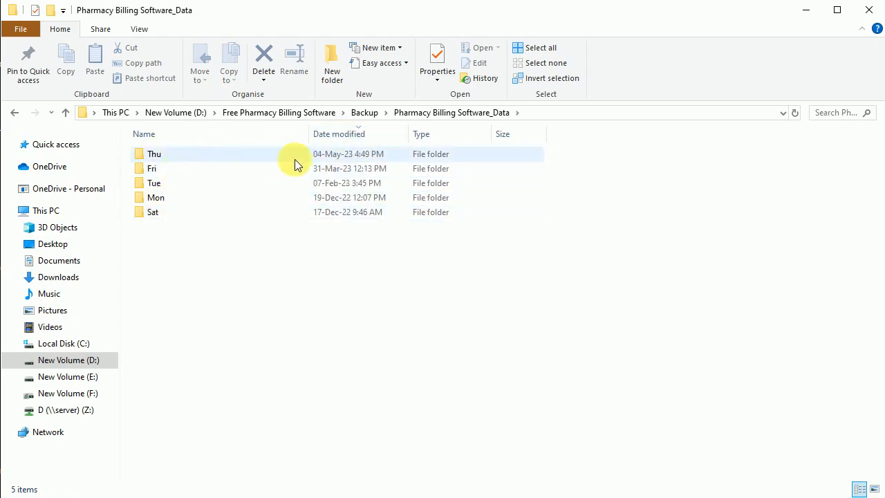
{"action": "left_click", "coordinate": [341, 155]}
{"action": "left_click", "coordinate": [339, 173]}
{"action": "left_click", "coordinate": [334, 197]}
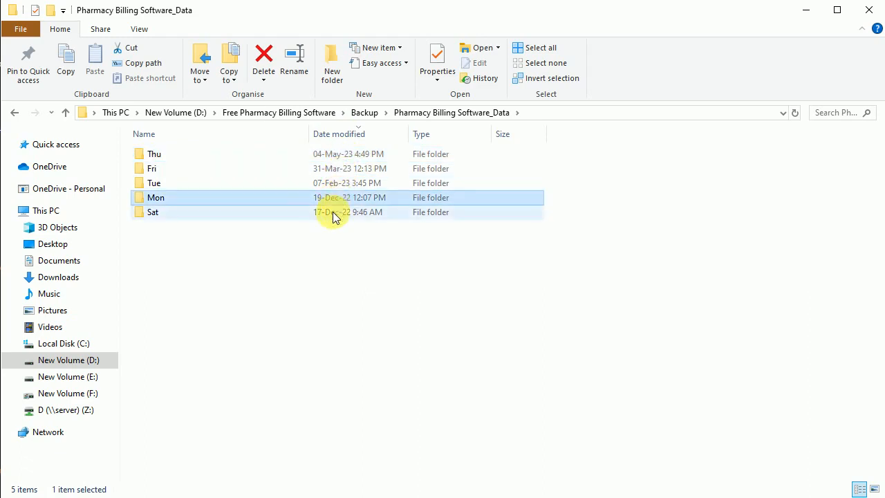
{"action": "left_click", "coordinate": [333, 211]}
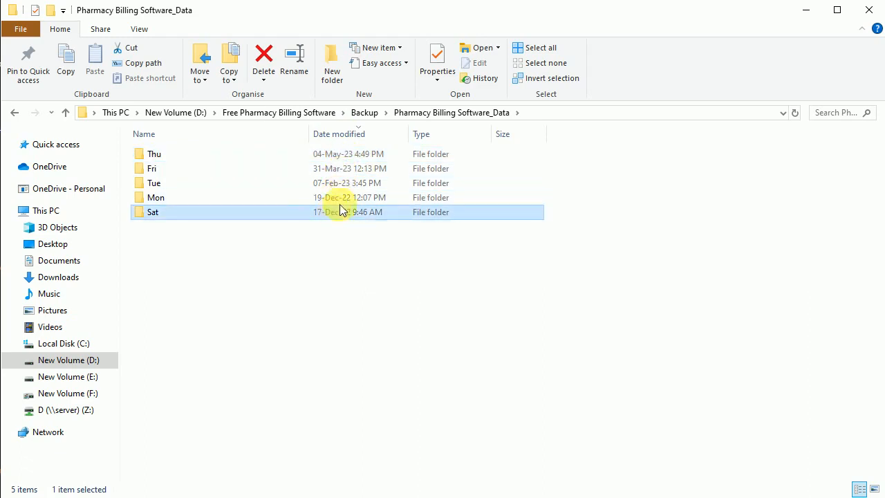
{"action": "left_click", "coordinate": [328, 156]}
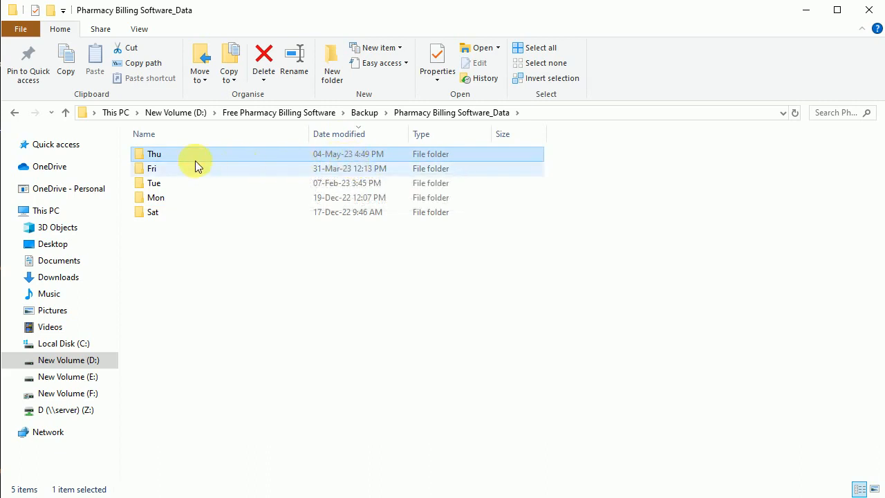
{"action": "double_click", "coordinate": [152, 155]}
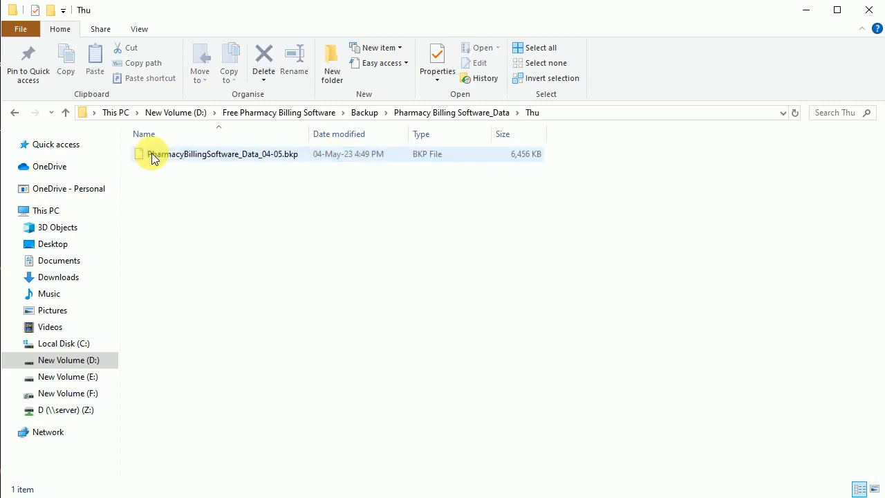
{"action": "left_click", "coordinate": [458, 112]}
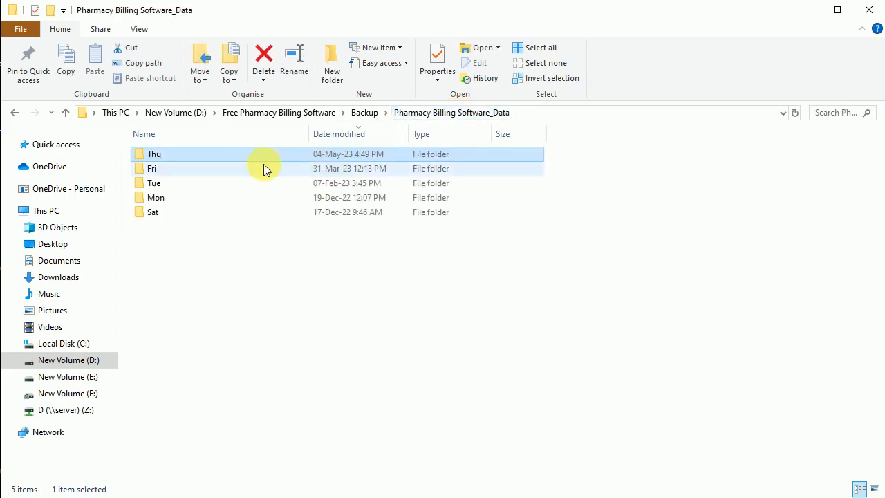
{"action": "double_click", "coordinate": [163, 157]}
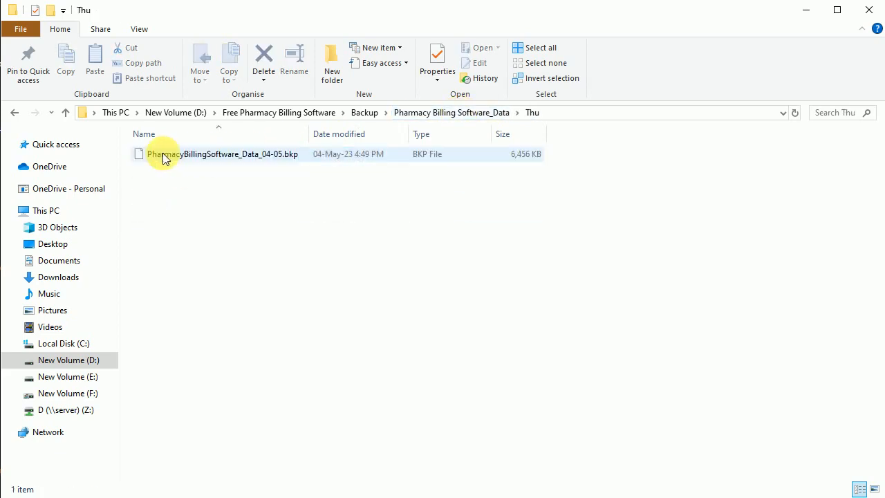
{"action": "left_click_drag", "start_coordinate": [310, 134], "coordinate": [323, 134]}
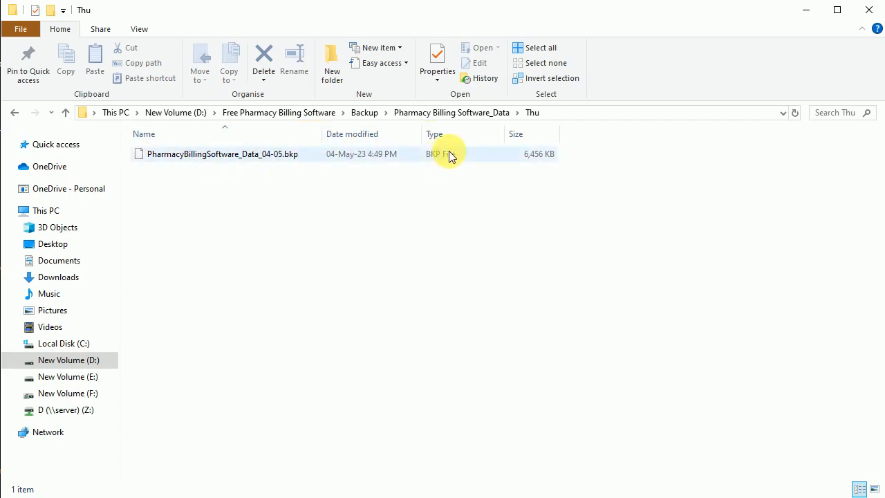
Copy the PharmacyBillingSoftware_Data_04-05.bkp file from the Thu folder to the desktop
{"action": "right_click", "coordinate": [201, 158]}
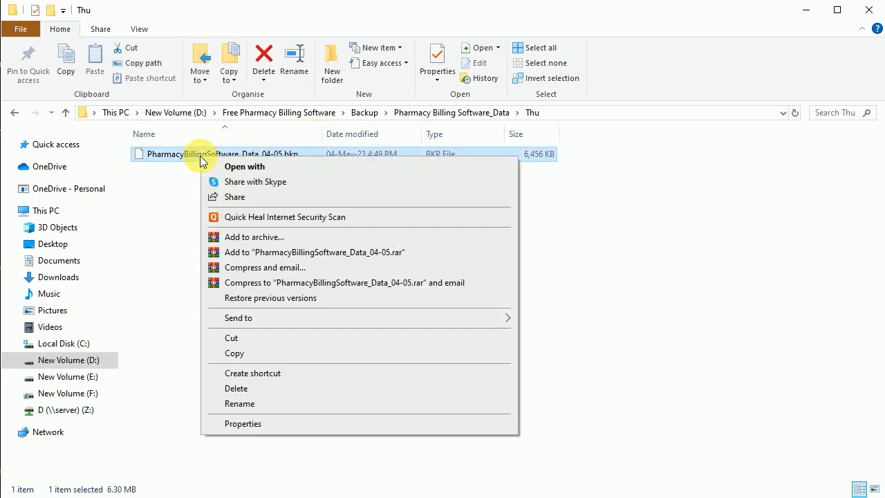
{"action": "left_click", "coordinate": [250, 355]}
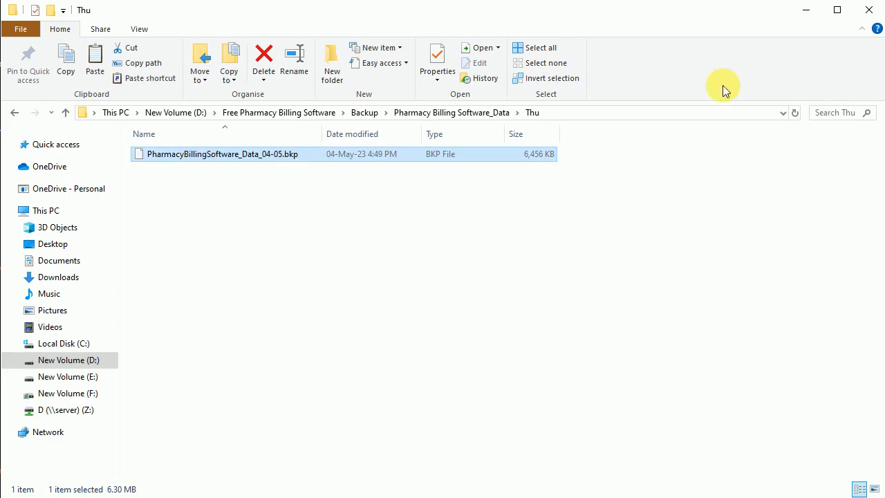
{"action": "left_click", "coordinate": [805, 10]}
{"action": "right_click", "coordinate": [426, 76]}
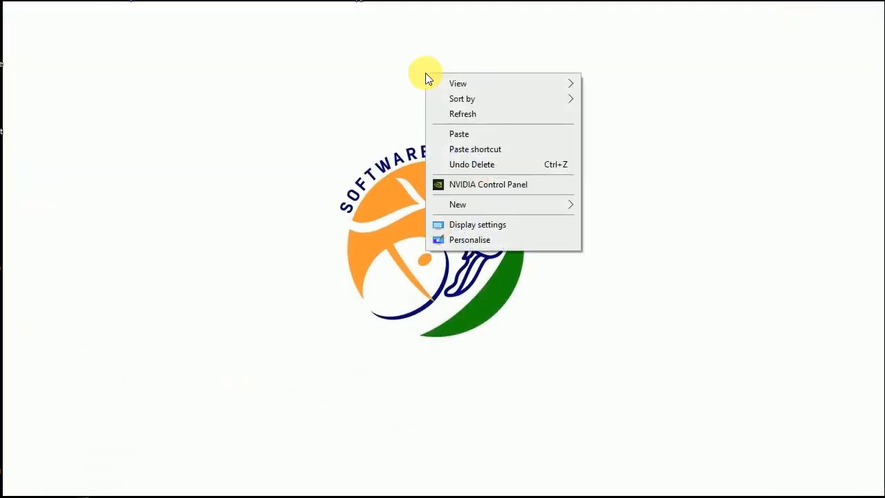
{"action": "left_click", "coordinate": [461, 133]}
{"action": "left_click_drag", "start_coordinate": [446, 55], "coordinate": [76, 78]}
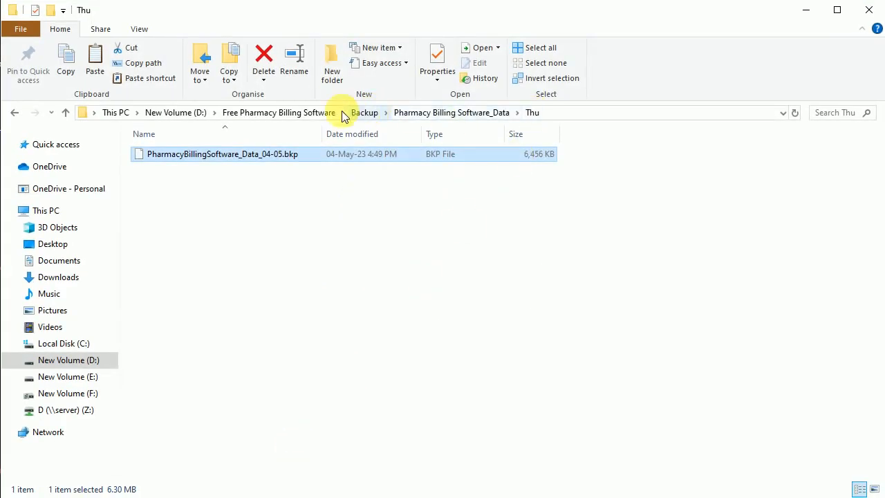
Return to the Free Pharmacy Billing Software folder, arrange its window beside the copied backup file, and launch the billing program
{"action": "left_click", "coordinate": [302, 112]}
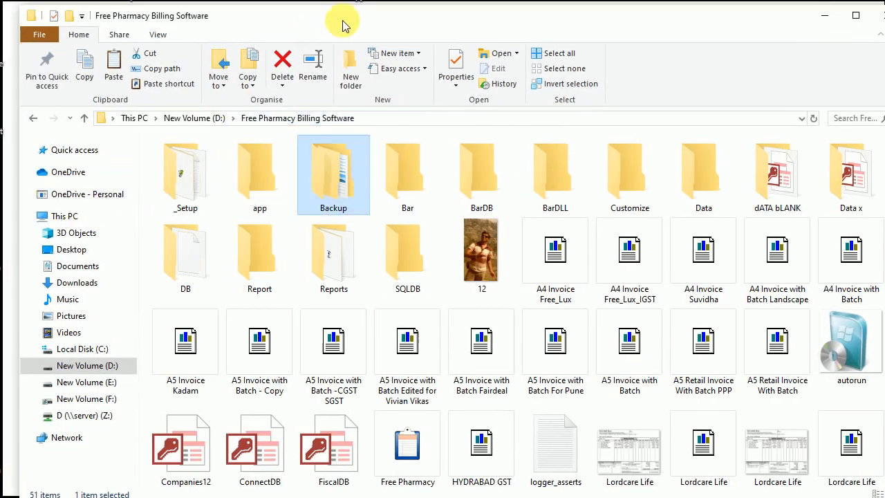
{"action": "left_click_drag", "start_coordinate": [41, 185], "coordinate": [188, 197]}
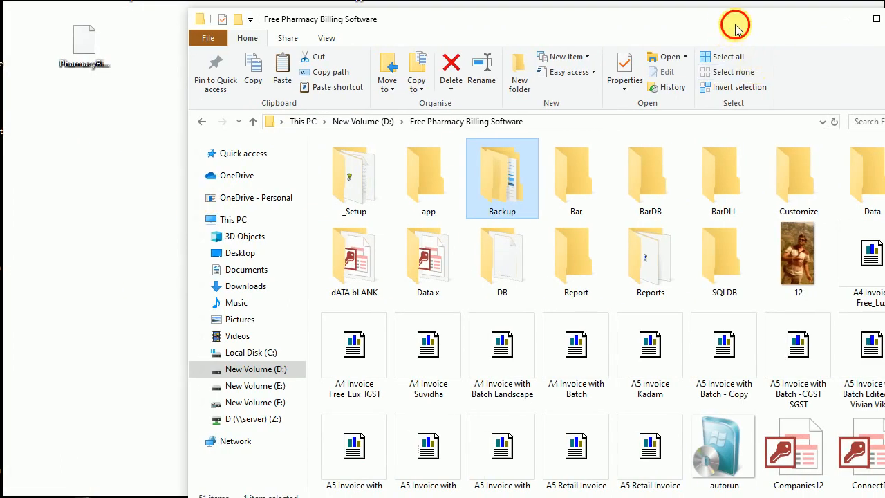
{"action": "left_click_drag", "start_coordinate": [735, 25], "coordinate": [692, 20]}
{"action": "scroll", "coordinate": [686, 242], "scroll_direction": "down", "scroll_amount": 5}
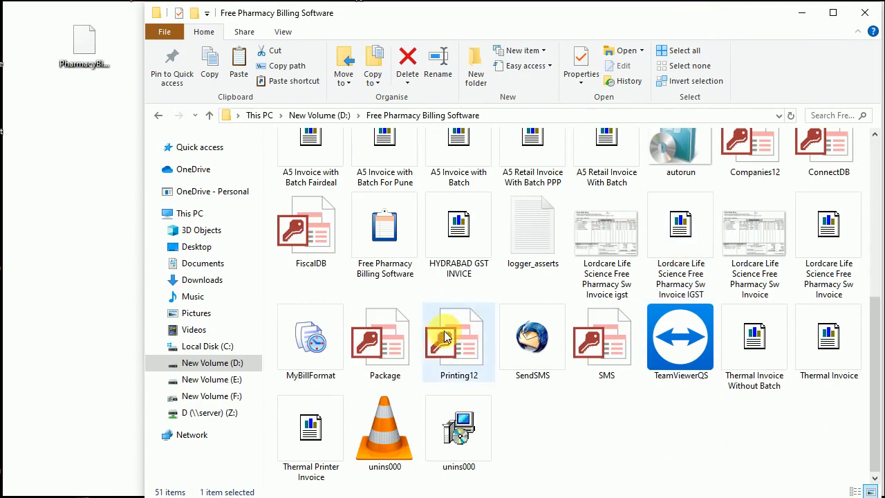
{"action": "double_click", "coordinate": [397, 238]}
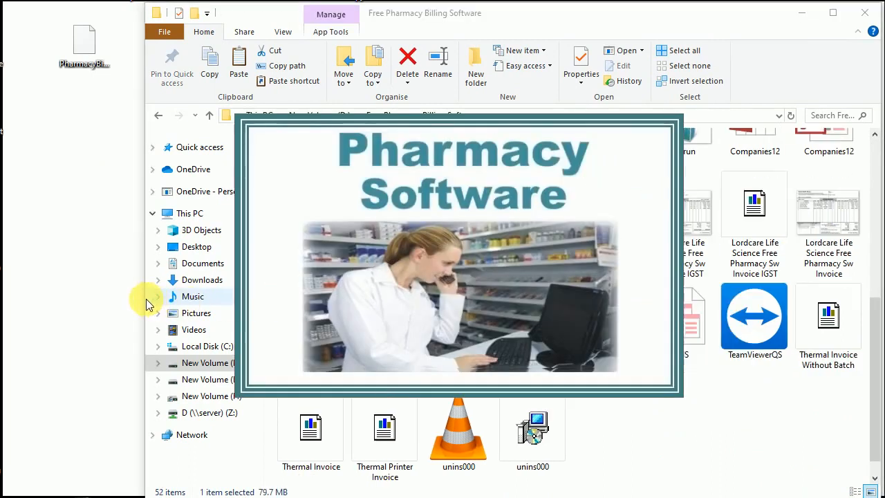
{"action": "left_click_drag", "start_coordinate": [147, 304], "coordinate": [278, 292]}
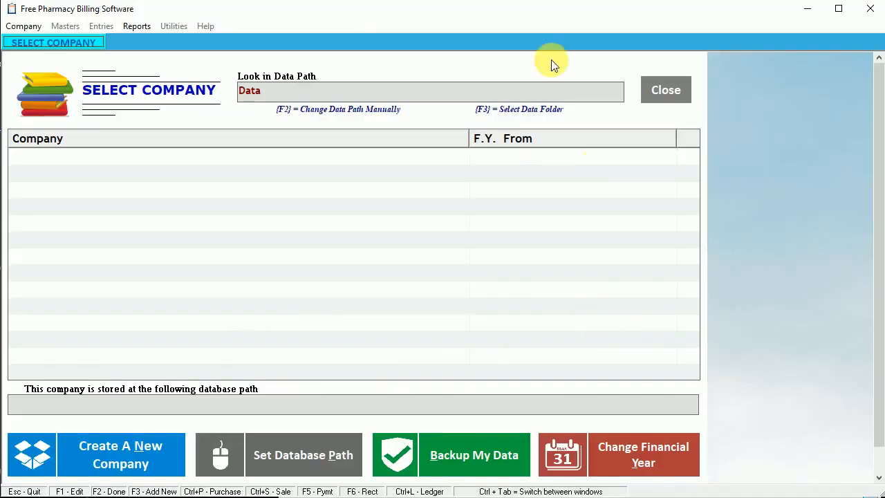
{"action": "left_click_drag", "start_coordinate": [277, 93], "coordinate": [231, 108]}
{"action": "left_click", "coordinate": [246, 148]}
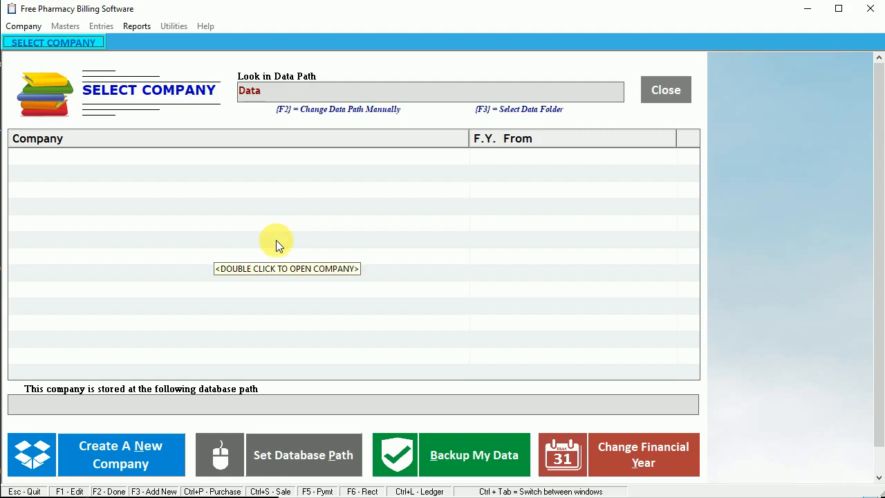
{"action": "left_click", "coordinate": [23, 28]}
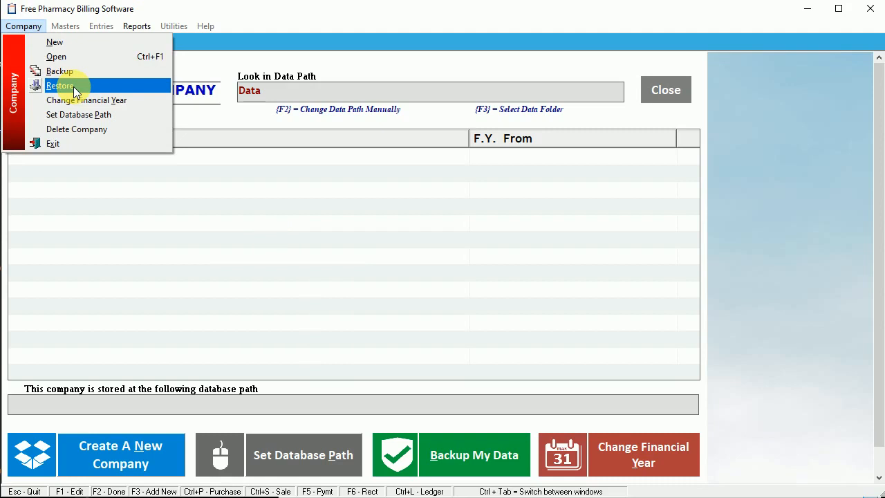
{"action": "left_click", "coordinate": [228, 168]}
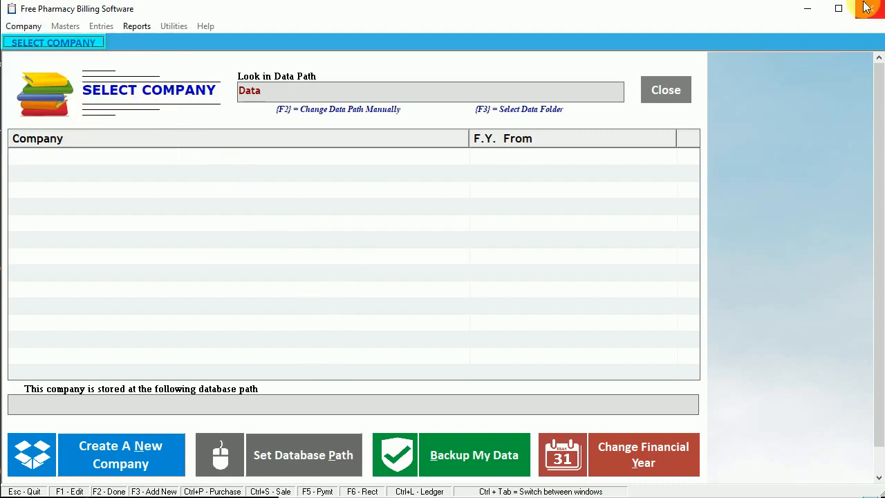
Reposition the PharmacyBillingSoftware_Data_04-05.bkp file on the desktop and switch back to the billing program
{"action": "left_click", "coordinate": [809, 12]}
{"action": "left_click_drag", "start_coordinate": [83, 47], "coordinate": [97, 118]}
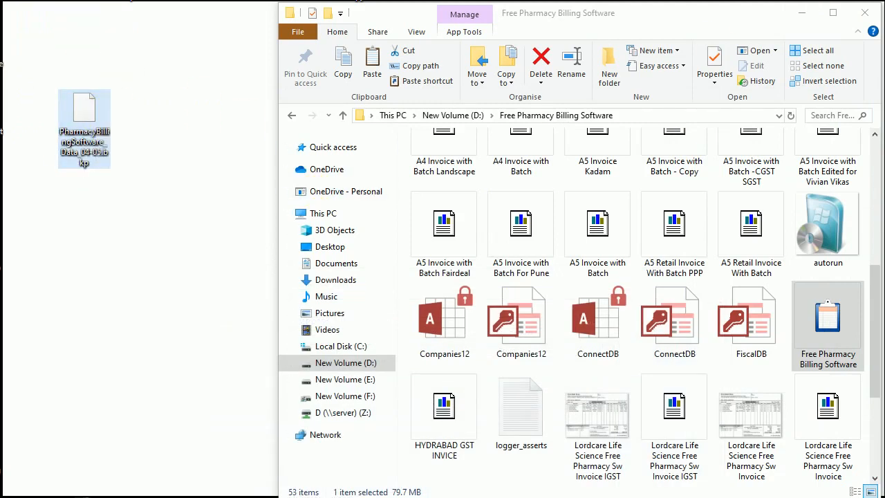
{"action": "key", "text": "alt+Tab"}
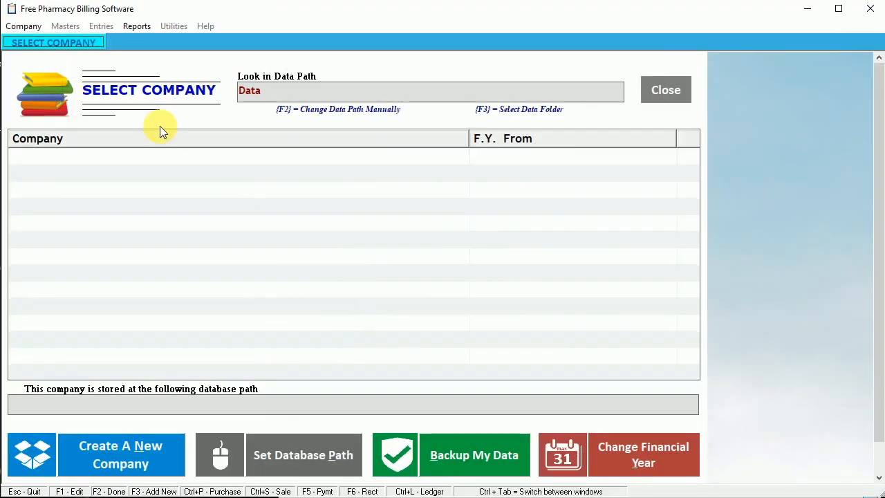
Open the company Restore dialog and select PharmacyBillingSoftware_Data_04-05.bkp from the desktop as the backup file
{"action": "left_click", "coordinate": [44, 28]}
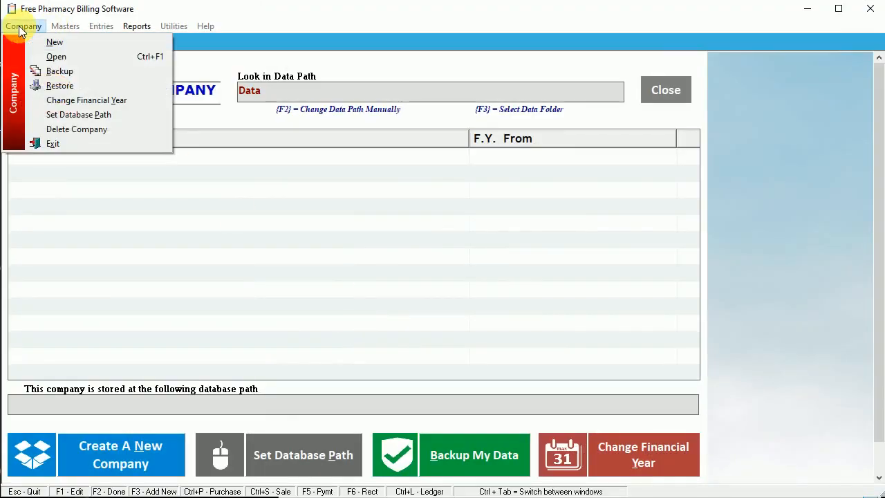
{"action": "left_click", "coordinate": [60, 86]}
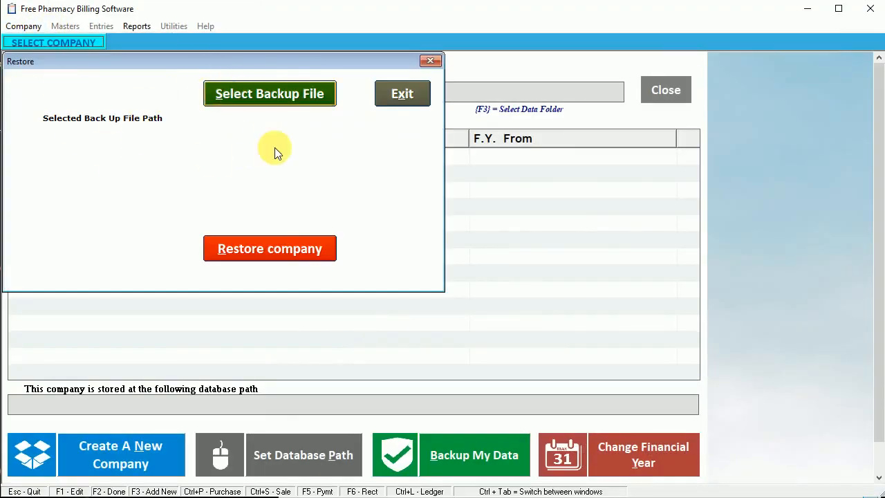
{"action": "left_click", "coordinate": [267, 91]}
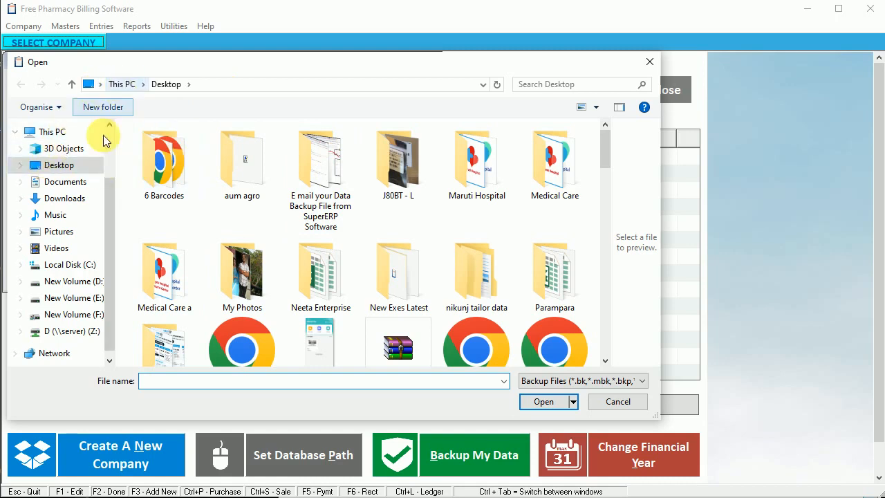
{"action": "left_click", "coordinate": [58, 165]}
{"action": "scroll", "coordinate": [394, 273], "scroll_direction": "down", "scroll_amount": 3}
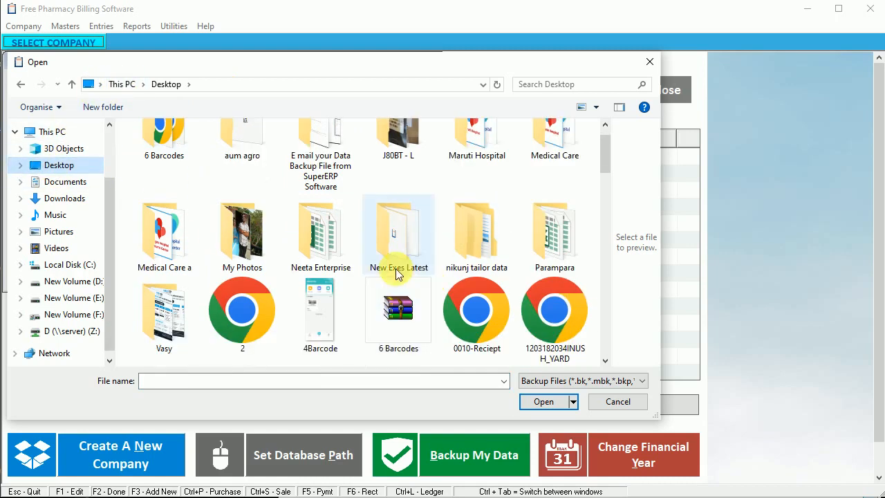
{"action": "scroll", "coordinate": [401, 256], "scroll_direction": "down", "scroll_amount": 2}
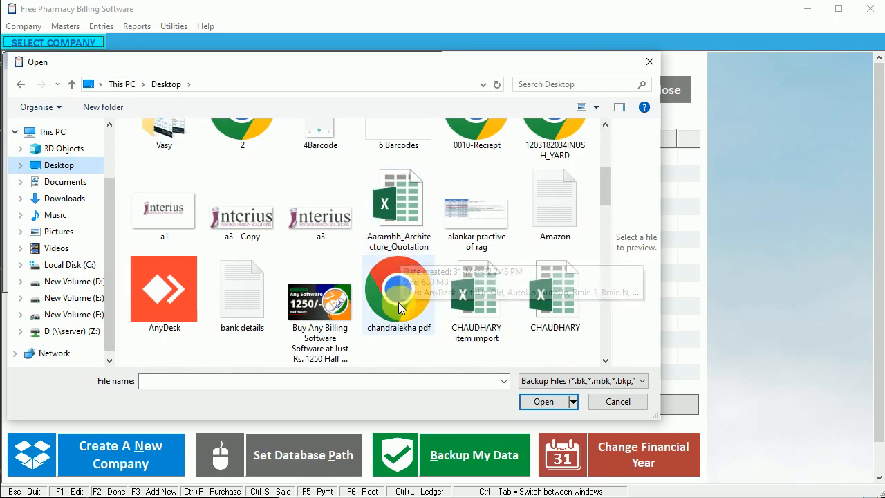
{"action": "scroll", "coordinate": [434, 286], "scroll_direction": "down", "scroll_amount": 2}
{"action": "scroll", "coordinate": [436, 284], "scroll_direction": "down", "scroll_amount": 1}
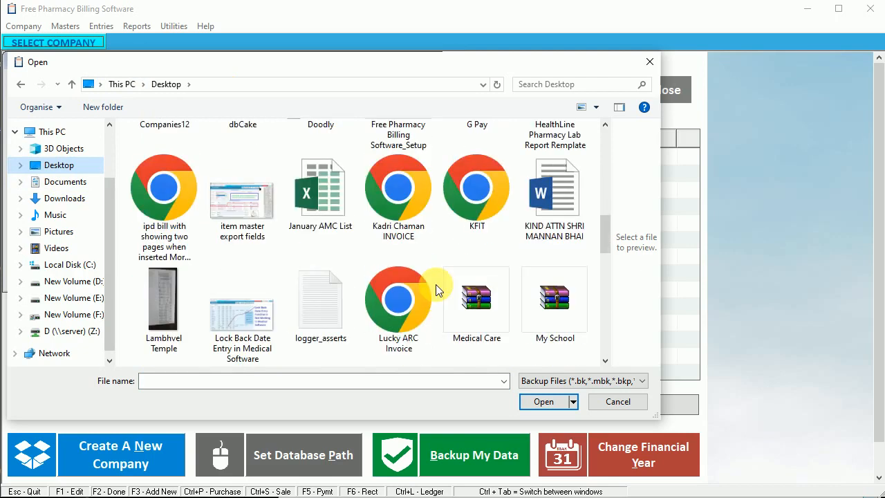
{"action": "scroll", "coordinate": [435, 284], "scroll_direction": "down", "scroll_amount": 2}
{"action": "scroll", "coordinate": [435, 289], "scroll_direction": "down", "scroll_amount": 1}
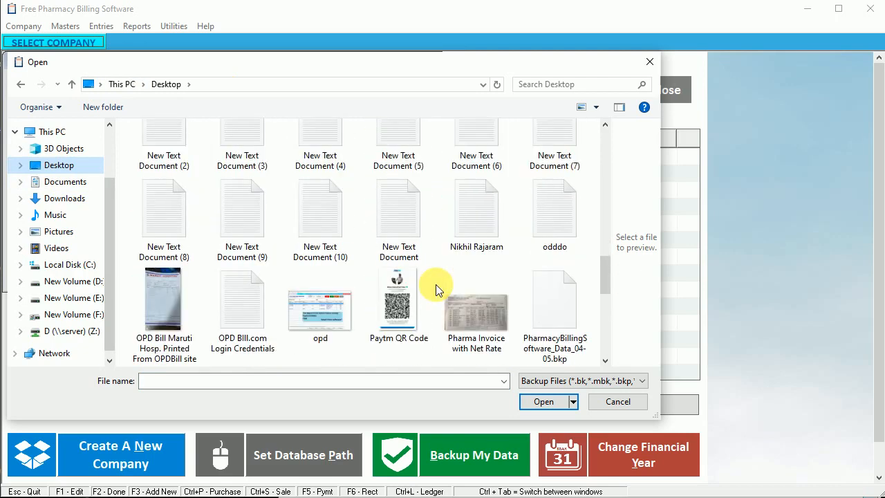
{"action": "left_click", "coordinate": [550, 299]}
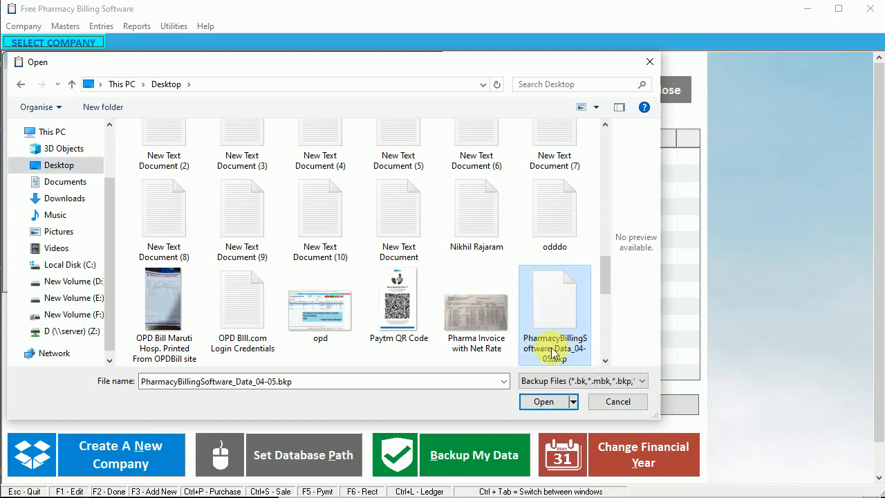
{"action": "left_click", "coordinate": [543, 402]}
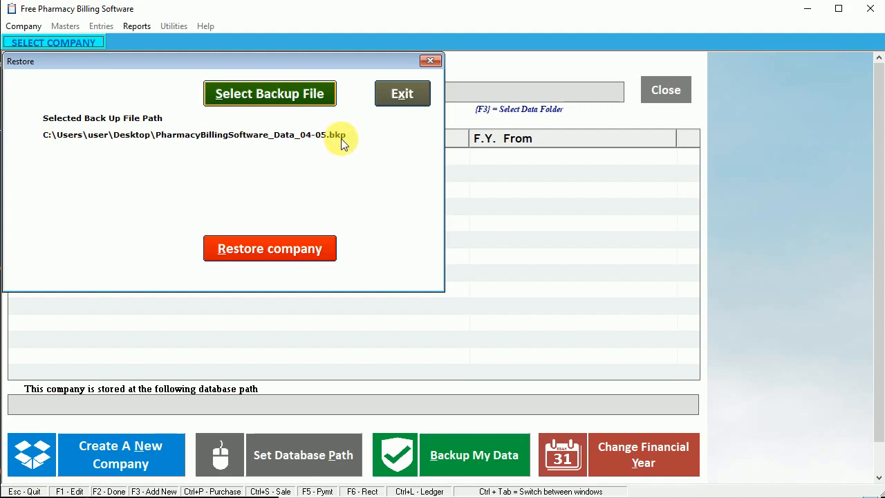
Restore the company from the selected backup file and dismiss the resulting message
{"action": "left_click", "coordinate": [273, 250]}
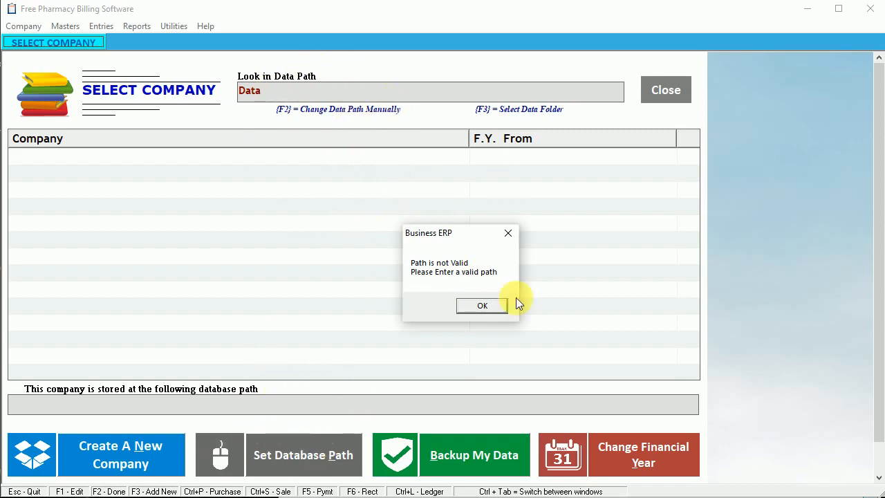
{"action": "left_click", "coordinate": [477, 306]}
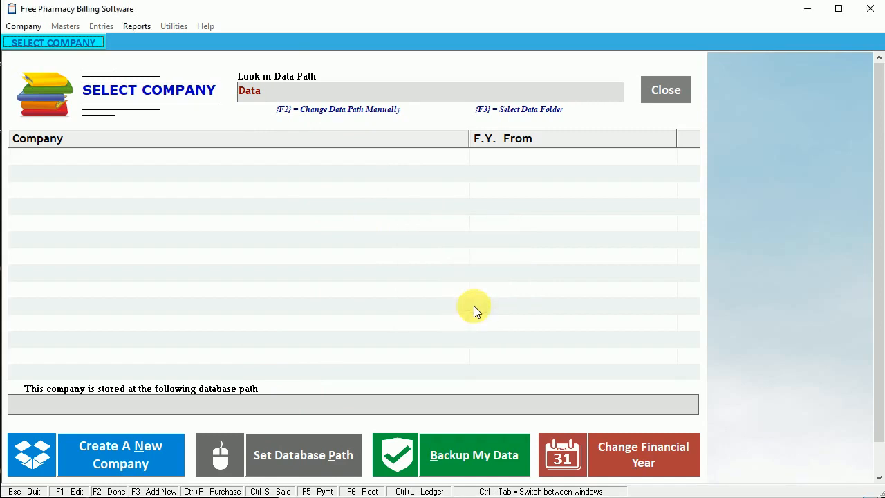
Restart the billing program, check the company list for the restored company, and close the program
{"action": "left_click", "coordinate": [659, 90]}
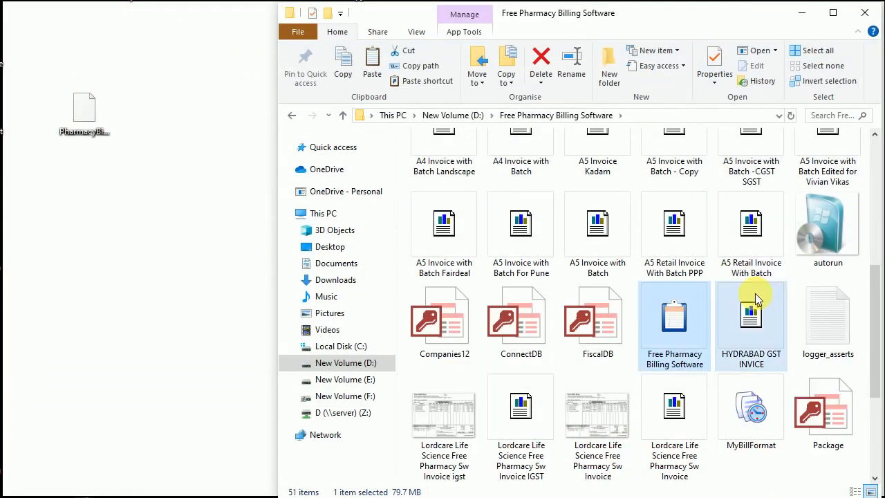
{"action": "double_click", "coordinate": [675, 341]}
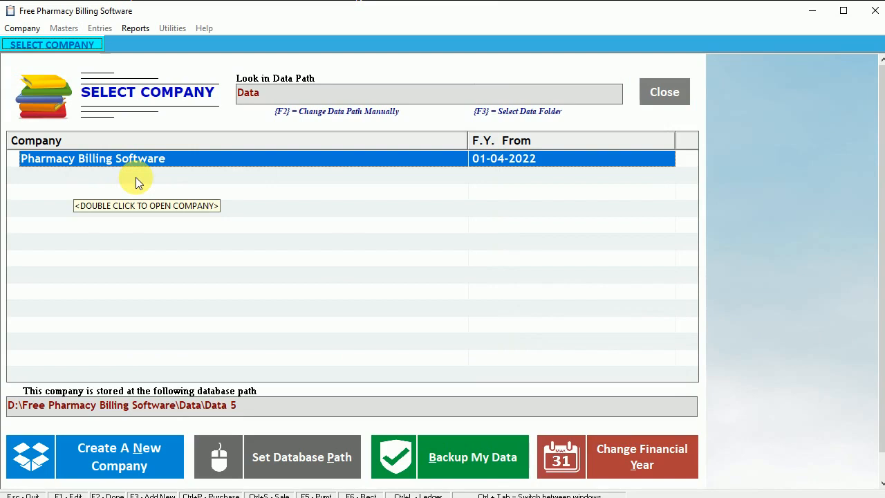
{"action": "left_click", "coordinate": [665, 93]}
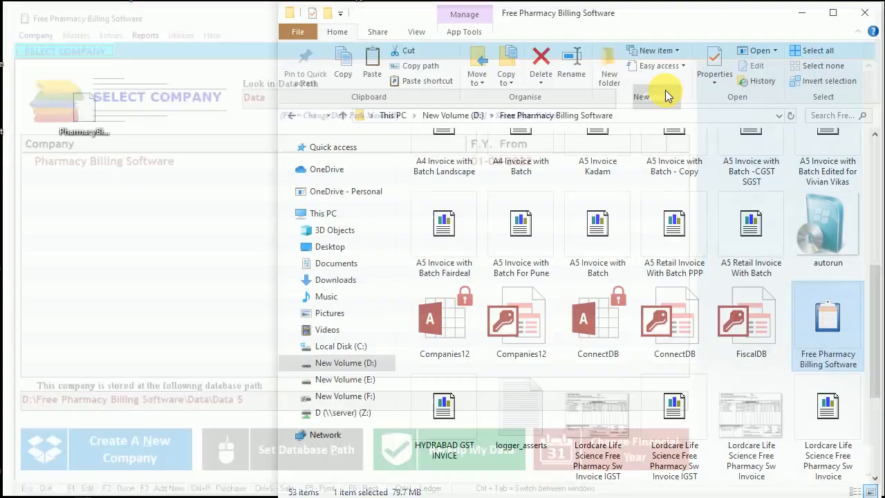
Widen the program folder window, inspect the Backup folder's contents, and return to the Free Pharmacy Billing Software folder
{"action": "scroll", "coordinate": [539, 231], "scroll_direction": "up", "scroll_amount": 3}
{"action": "scroll", "coordinate": [484, 169], "scroll_direction": "up", "scroll_amount": 2}
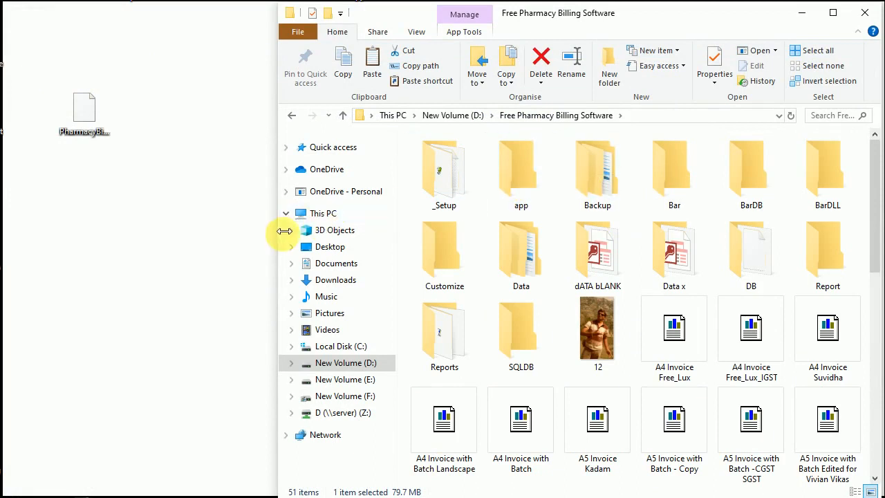
{"action": "left_click_drag", "start_coordinate": [279, 228], "coordinate": [171, 228]}
{"action": "left_click", "coordinate": [502, 185]}
{"action": "double_click", "coordinate": [502, 184]}
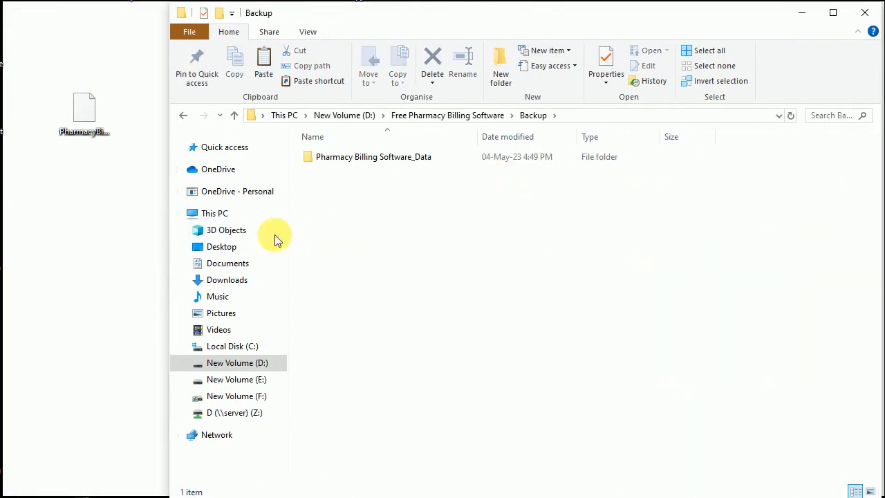
{"action": "left_click", "coordinate": [447, 114]}
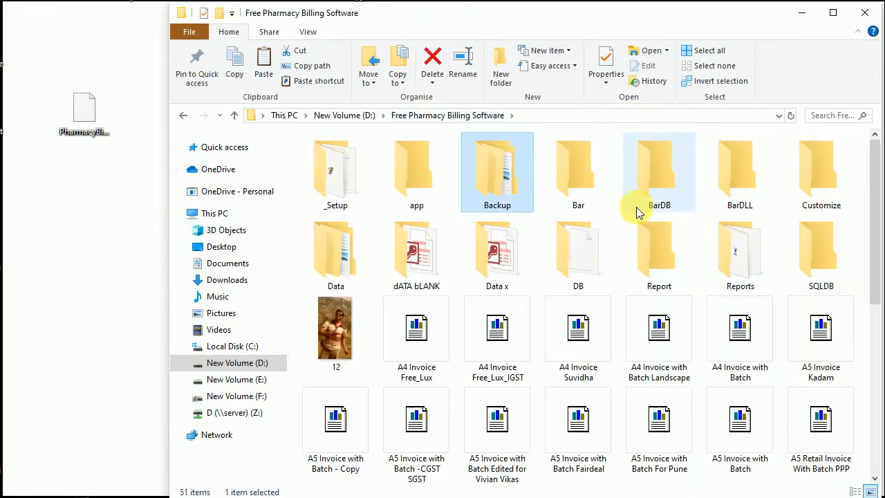
Check the Accountant12 database in the Data 5 folder inside Data, and return to the program folder
{"action": "double_click", "coordinate": [354, 261]}
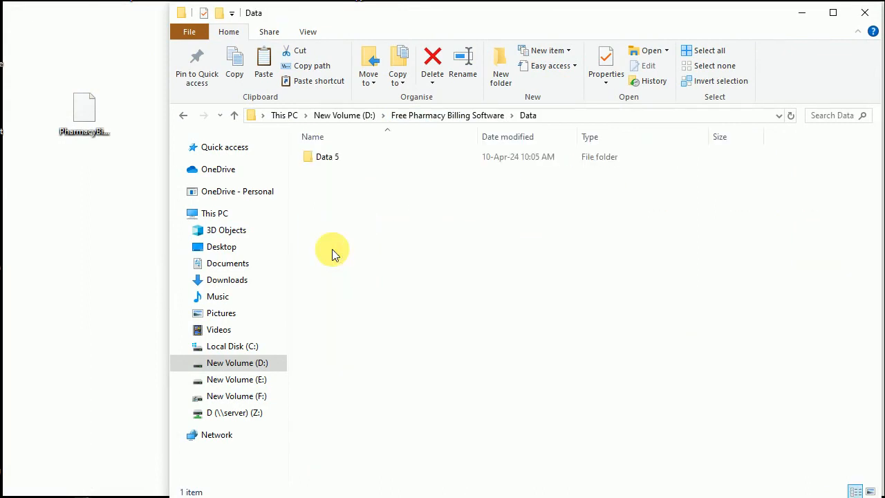
{"action": "double_click", "coordinate": [326, 160]}
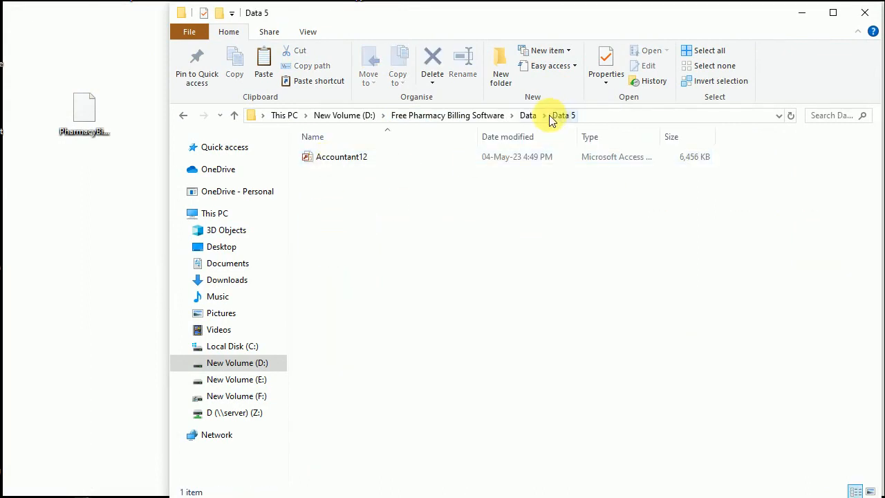
{"action": "left_click", "coordinate": [331, 157]}
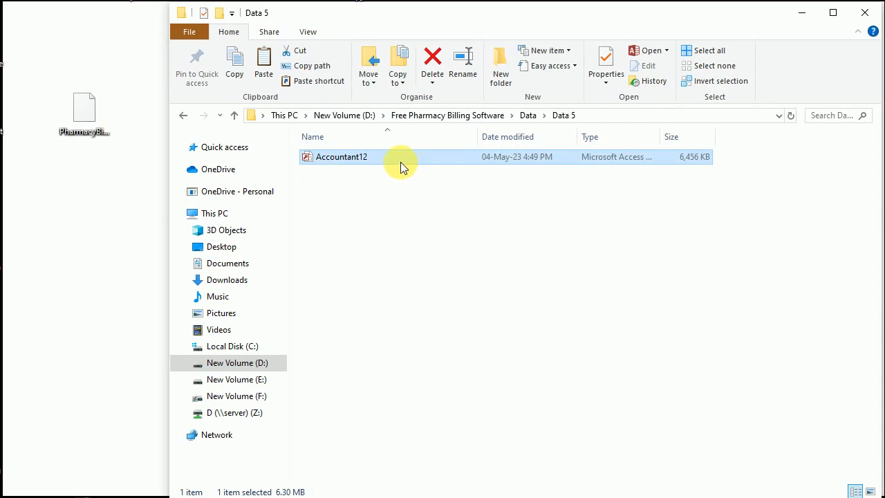
{"action": "left_click", "coordinate": [423, 116]}
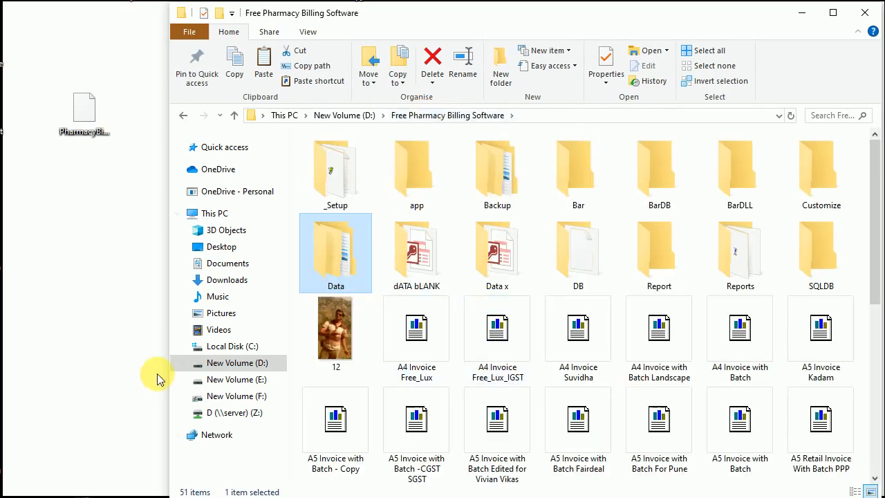
Minimize the program folder window and point out the backup file on the desktop
{"action": "left_click_drag", "start_coordinate": [171, 390], "coordinate": [215, 405]}
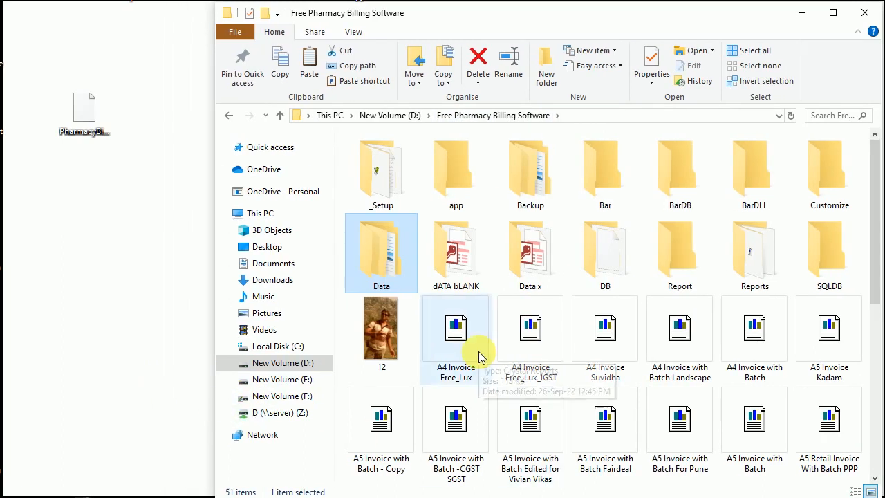
{"action": "left_click", "coordinate": [800, 16]}
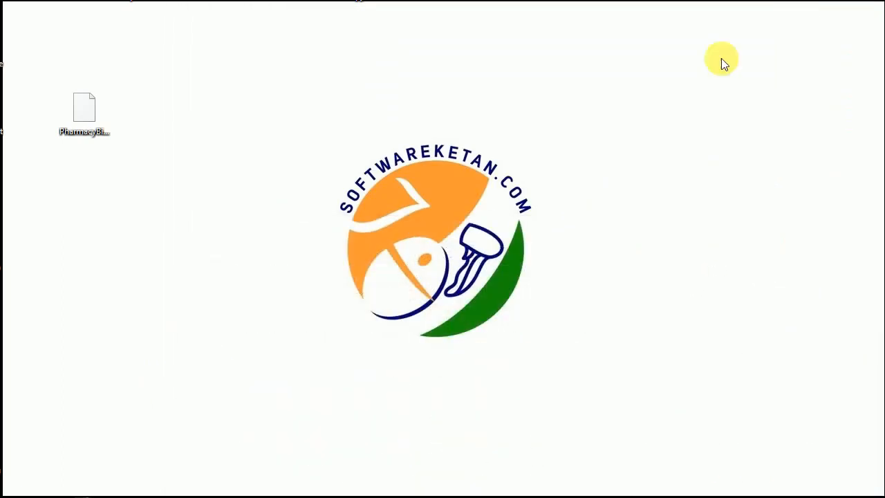
{"action": "left_click", "coordinate": [92, 102]}
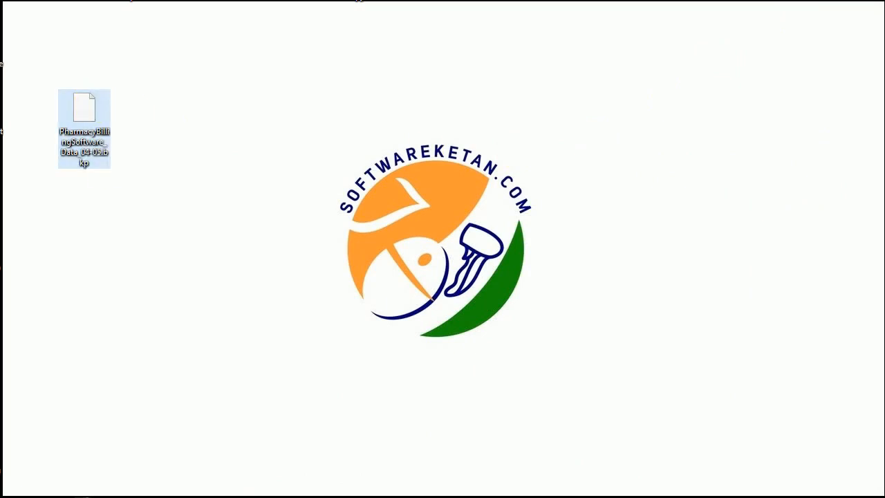
{"action": "left_click", "coordinate": [651, 247]}
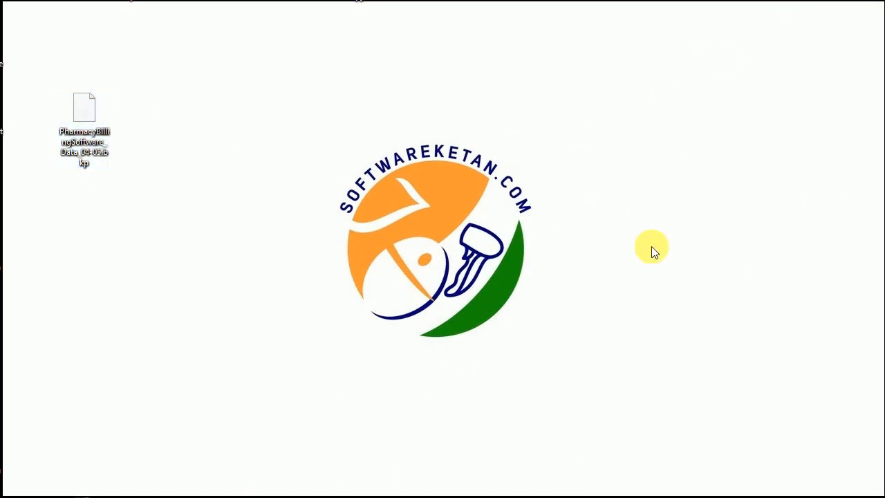